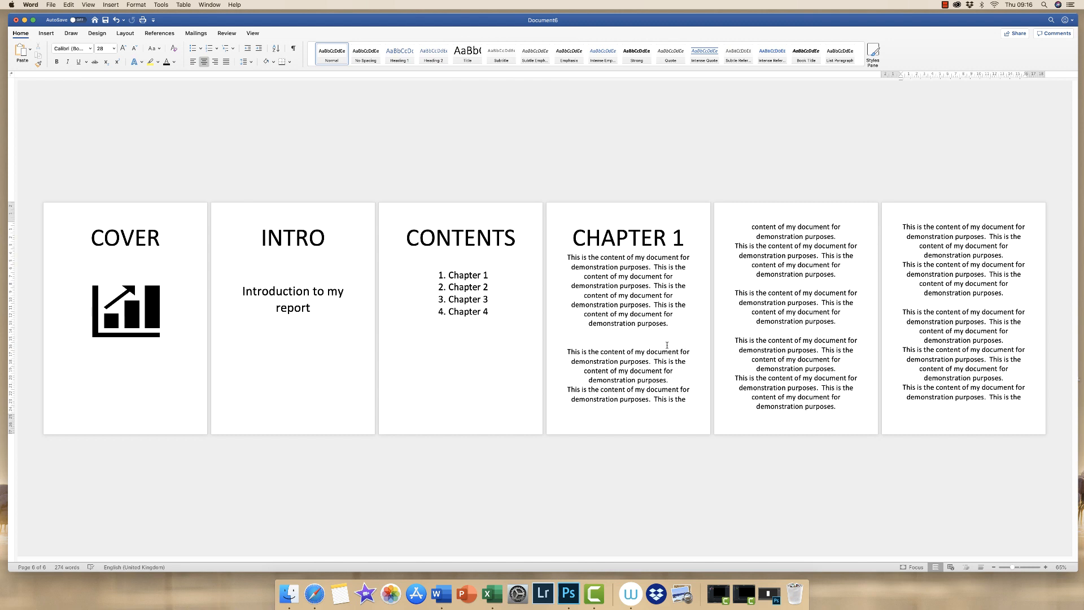
Step: Add centred page numbers to the document's footer, including on the first page
double_click(603, 430)
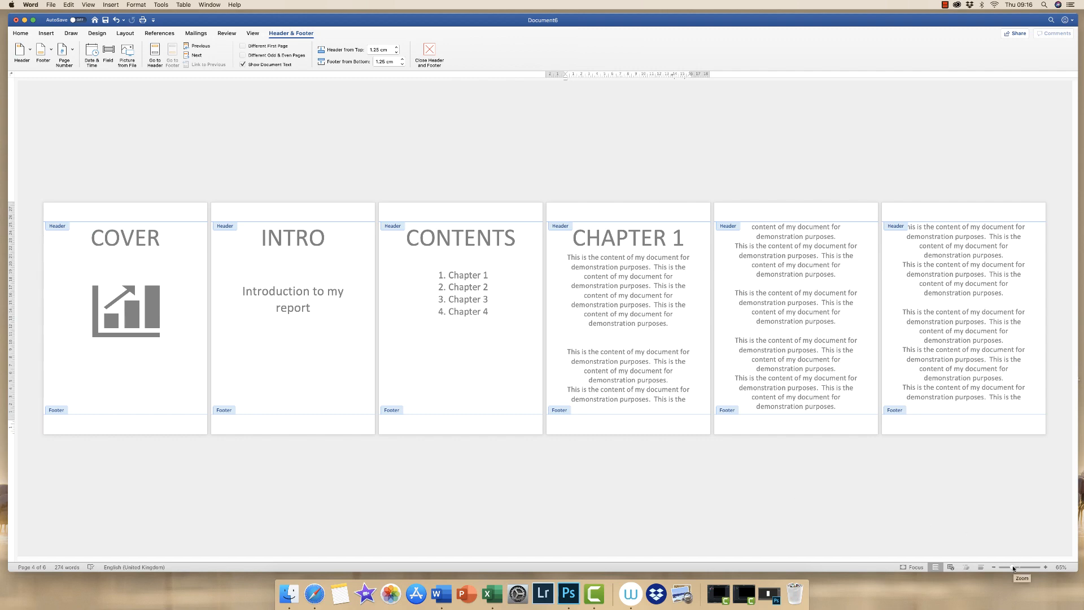
left_click_drag(1013, 567, 1019, 567)
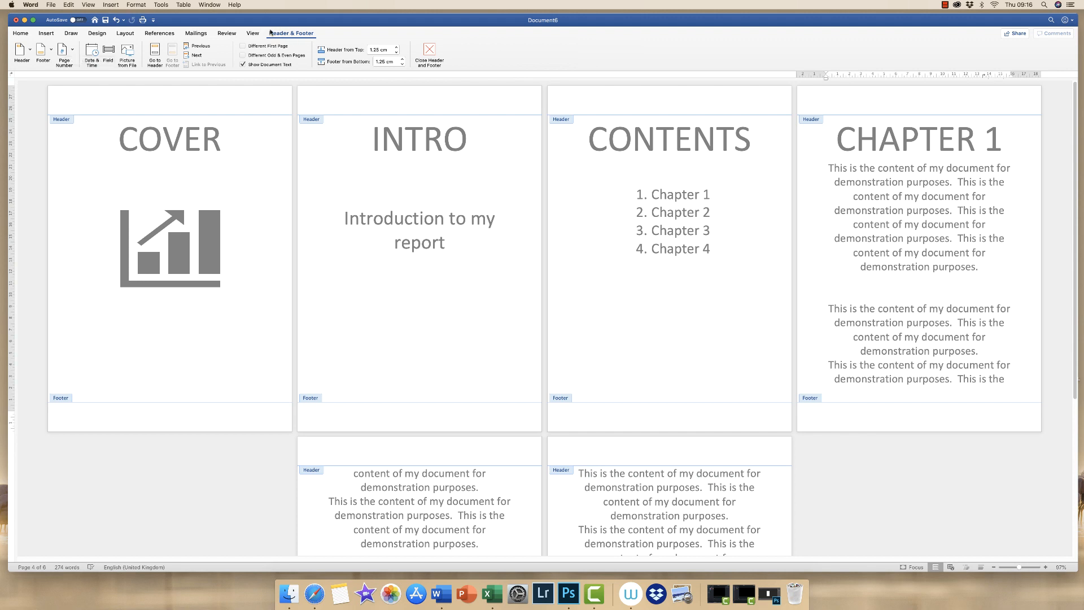
left_click(73, 50)
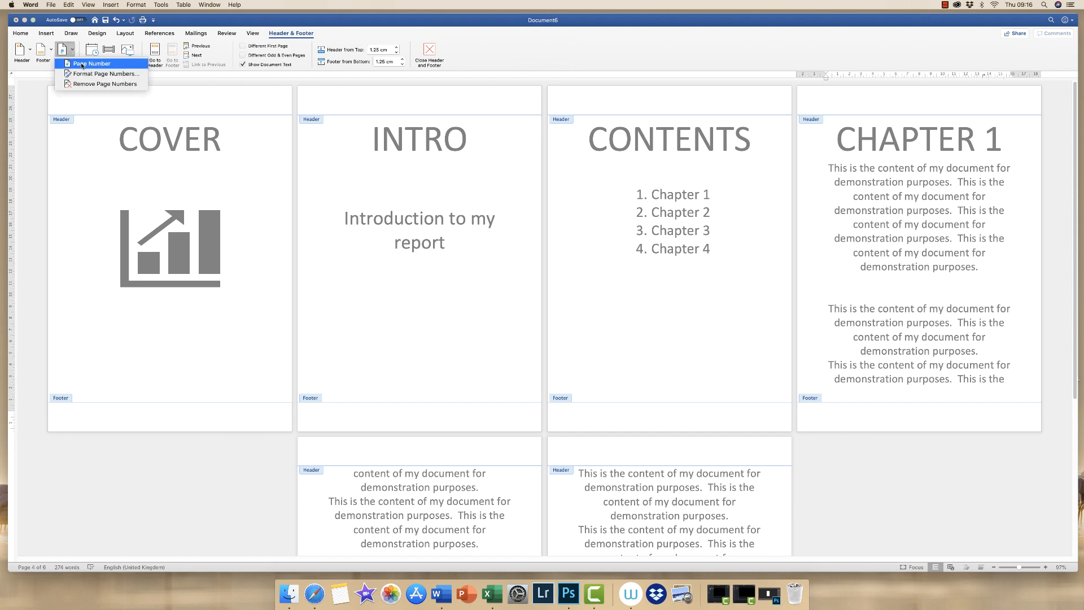
left_click(82, 64)
left_click(506, 185)
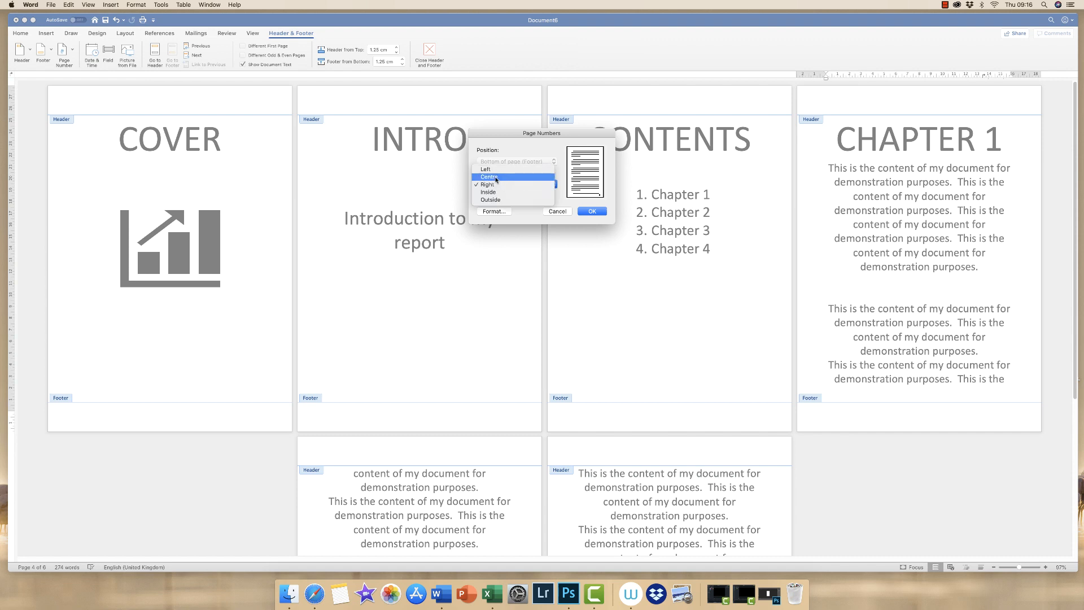
left_click(498, 177)
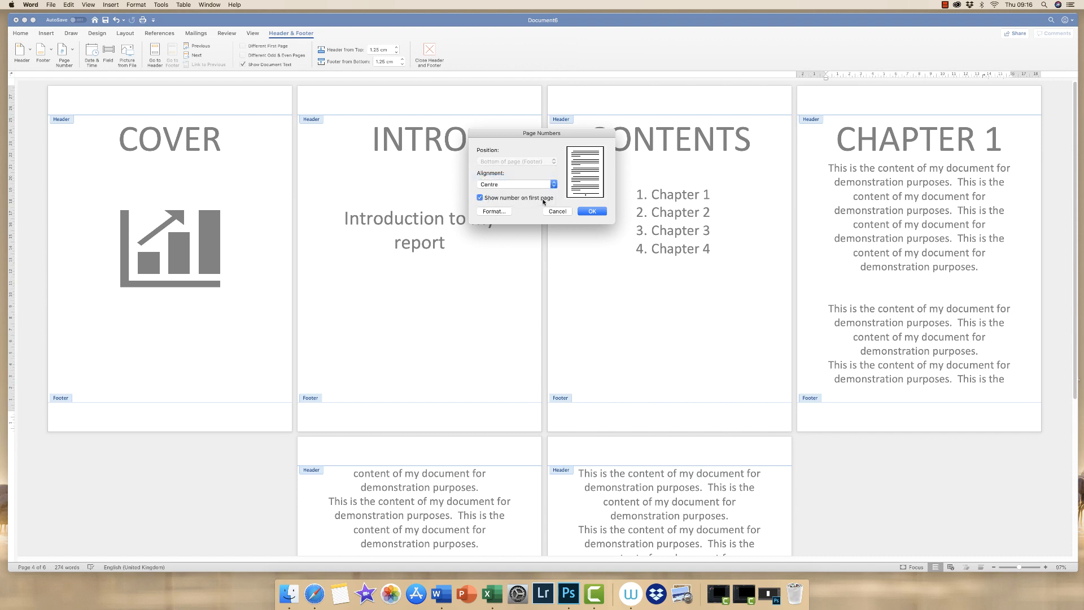
left_click(595, 213)
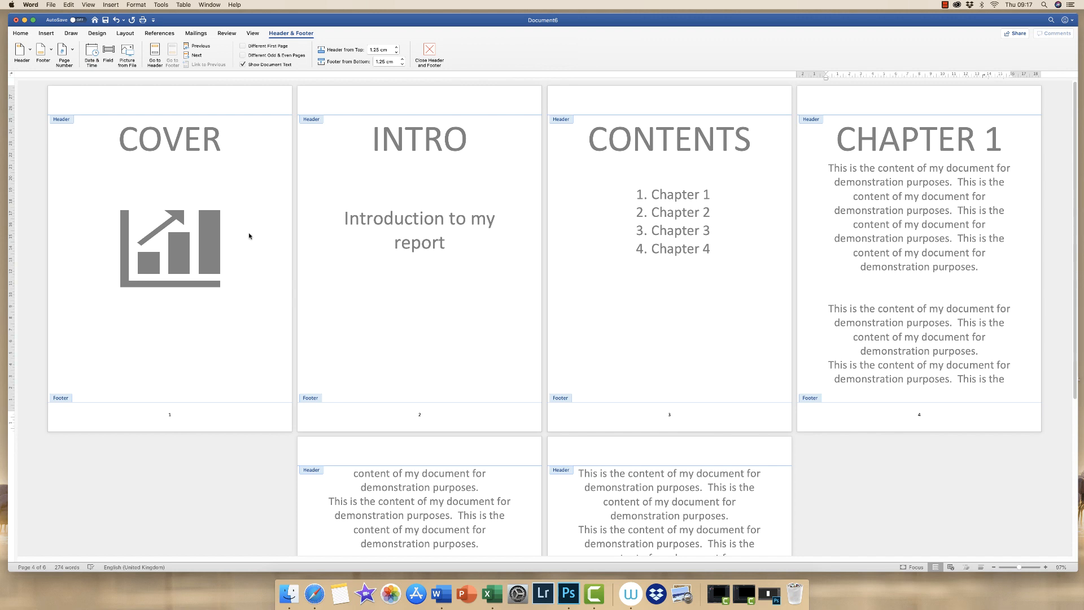
Step: Set the page numbering to not show a number on the first page
left_click(73, 55)
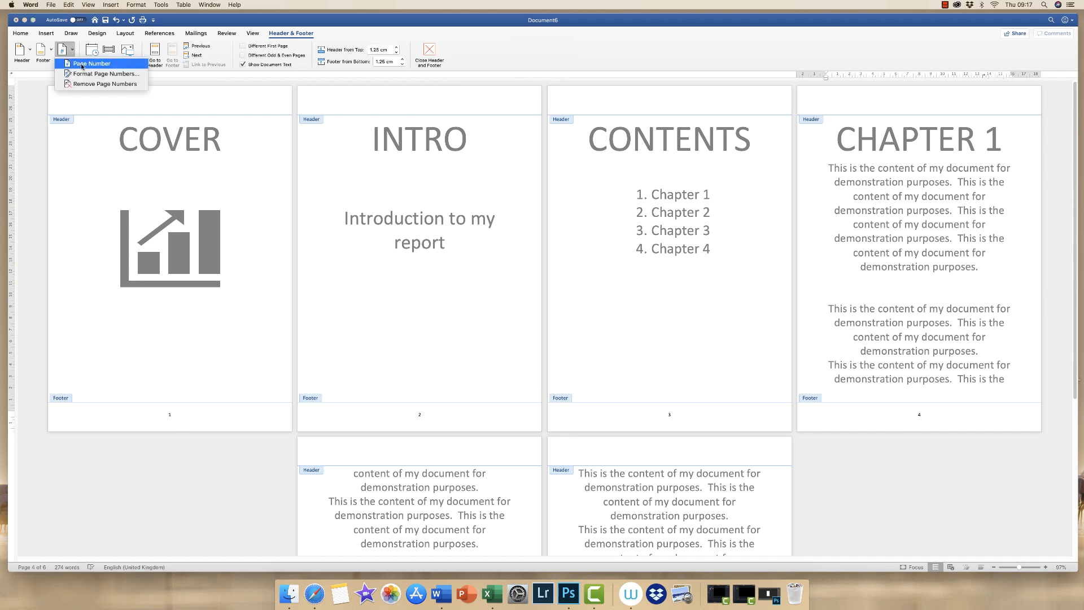
left_click(79, 63)
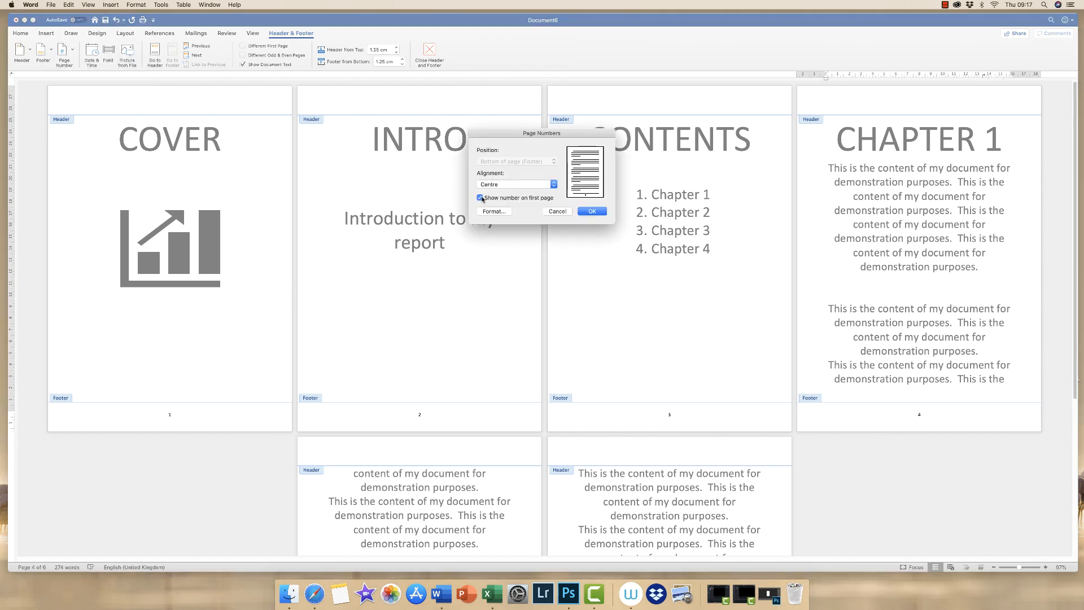
left_click(480, 198)
left_click(599, 211)
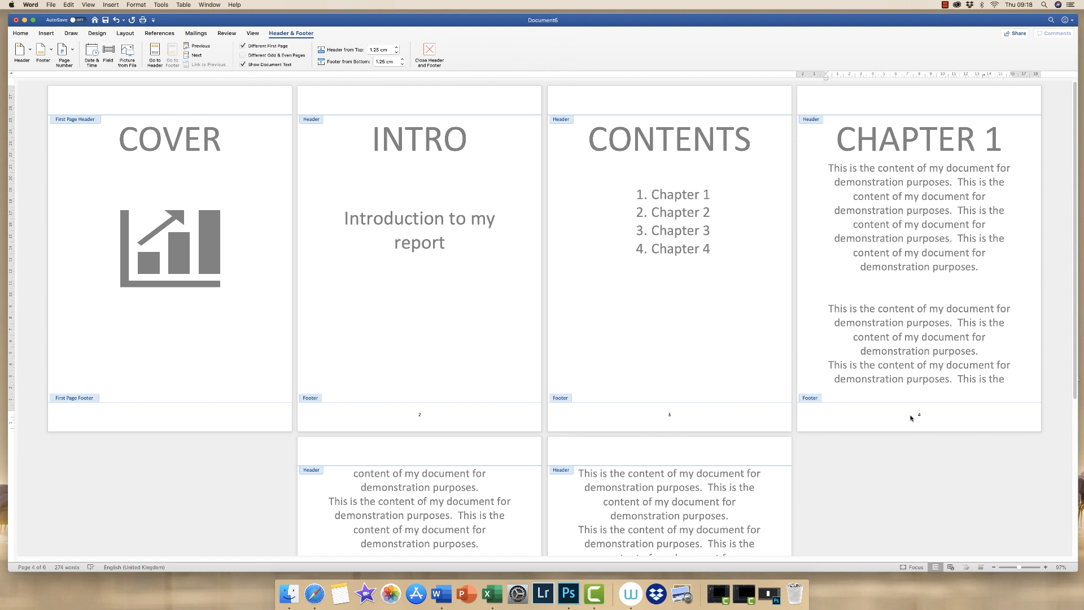
Step: Remove the page numbers from the document and return to the body text
left_click(73, 51)
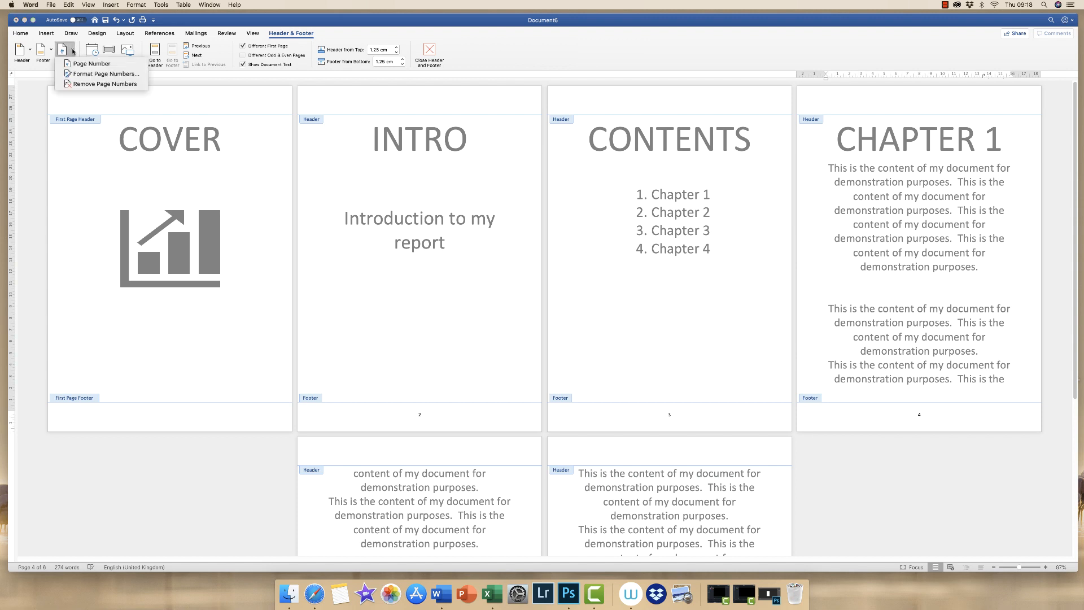
left_click(82, 84)
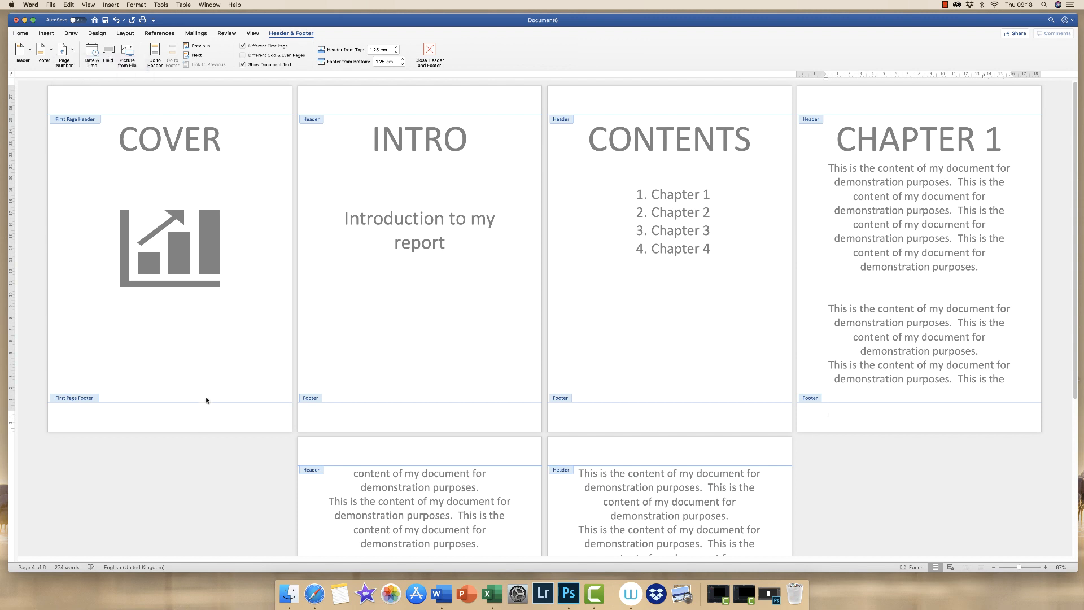
double_click(229, 233)
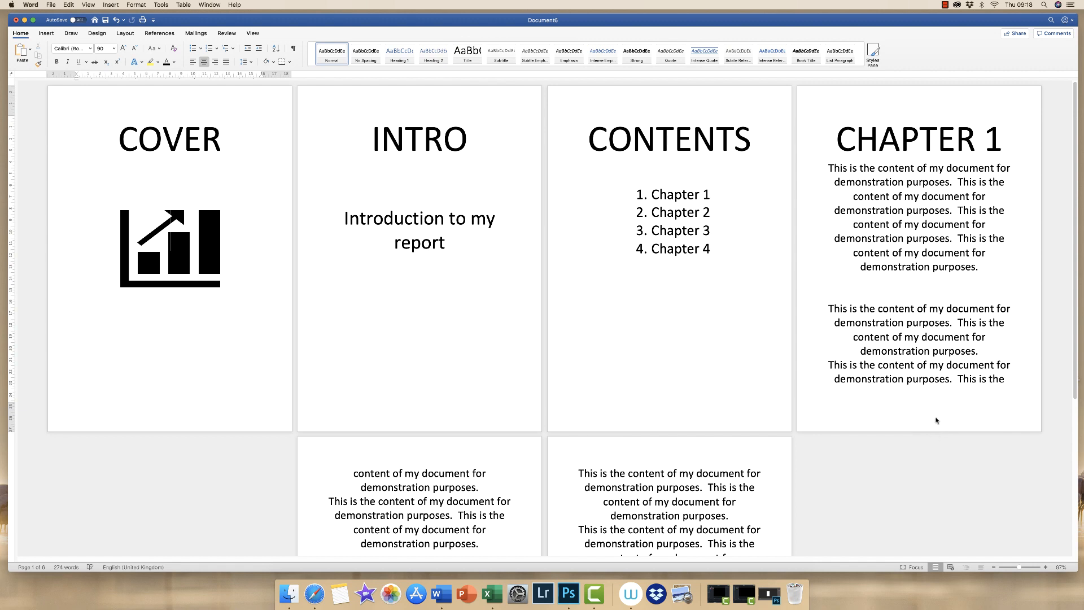
Step: Insert a Next Page section break directly before the CHAPTER 1 heading
left_click(838, 137)
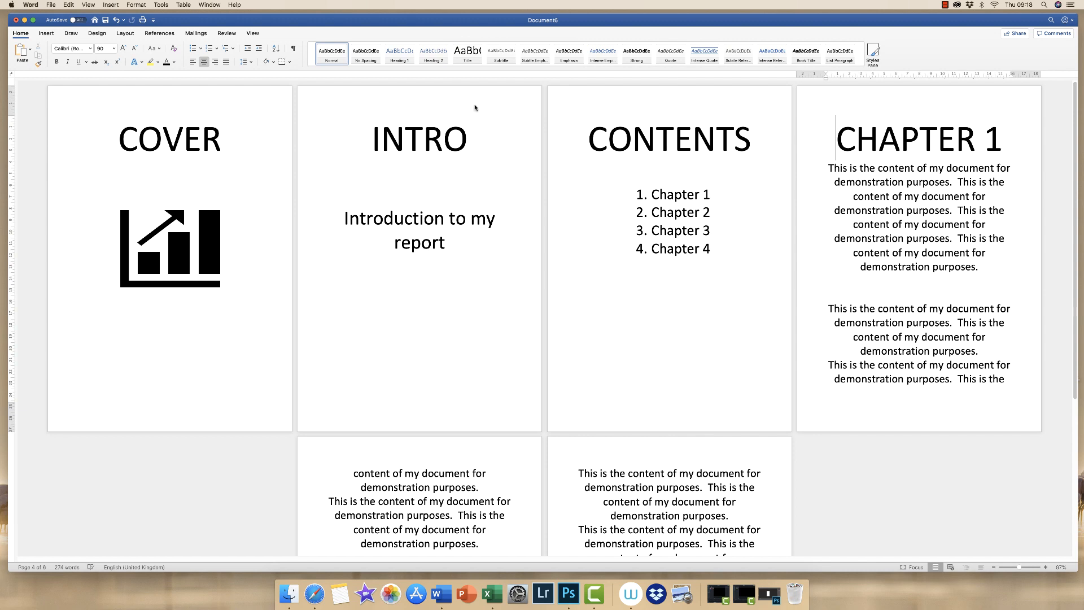
left_click(127, 33)
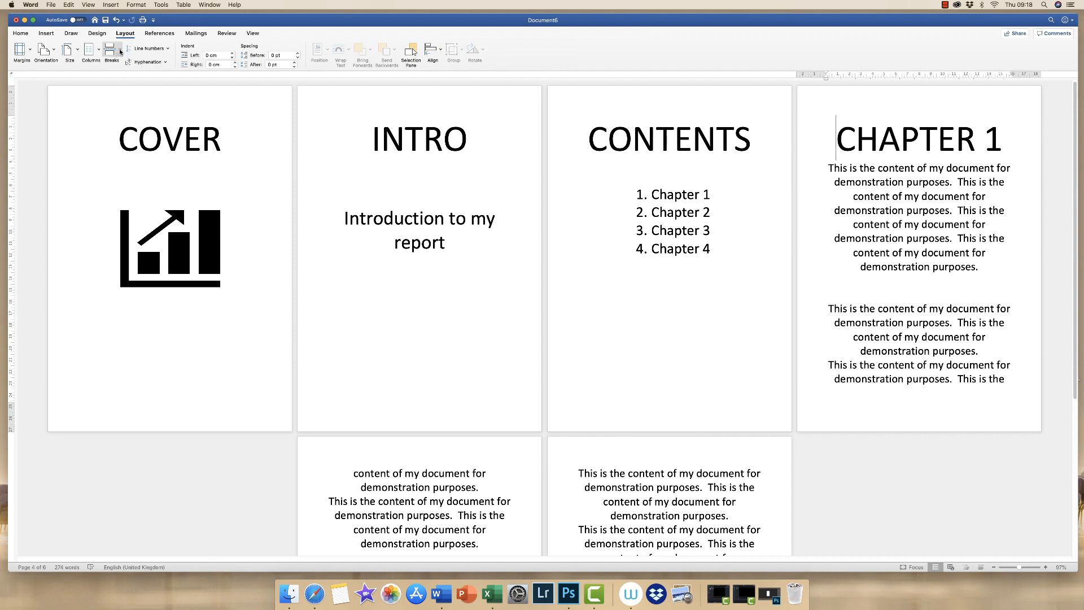
left_click(119, 51)
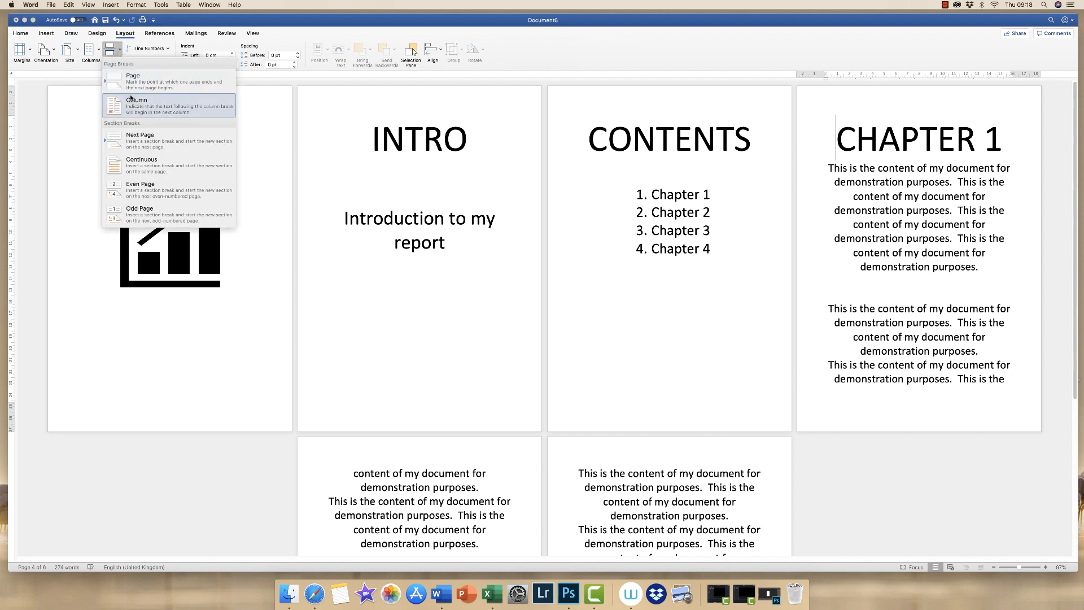
left_click(147, 140)
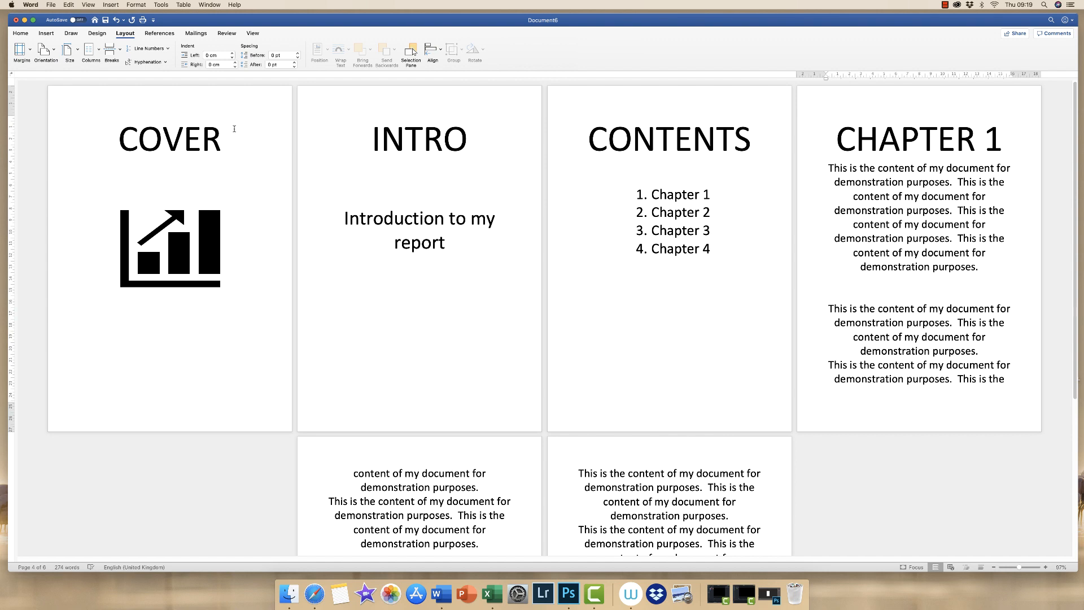
Step: Show the formatting marks to check the section break on the CONTENTS page, and hide them again
left_click(20, 33)
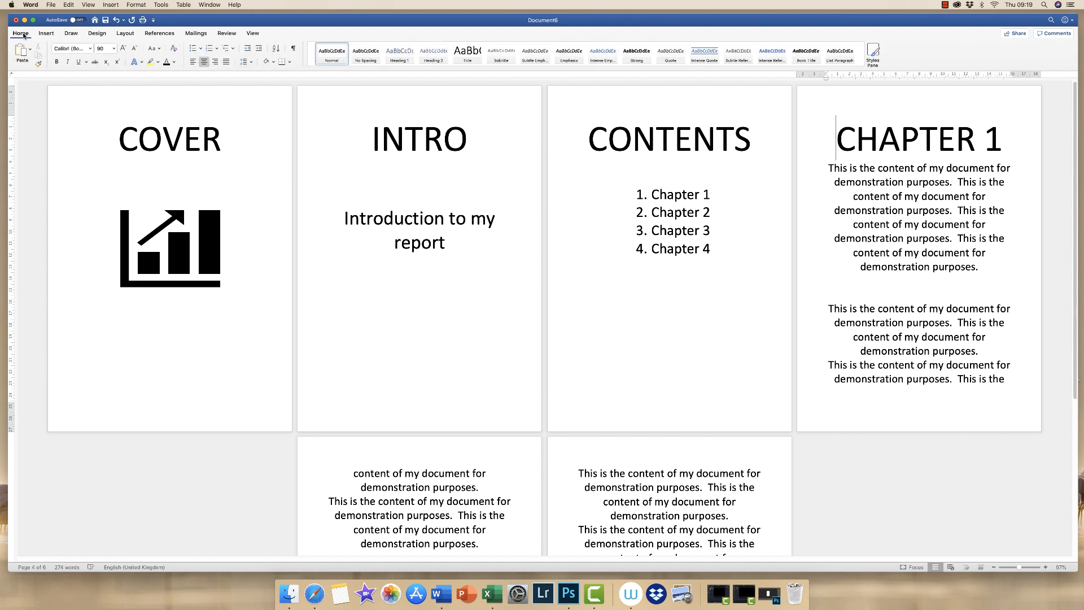
left_click(293, 49)
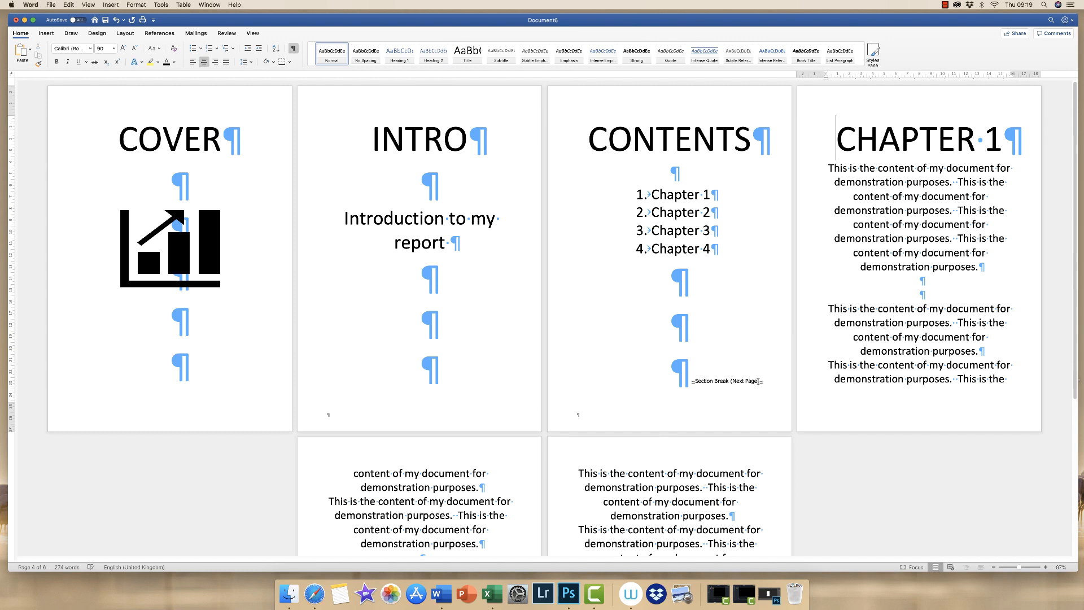
left_click(293, 48)
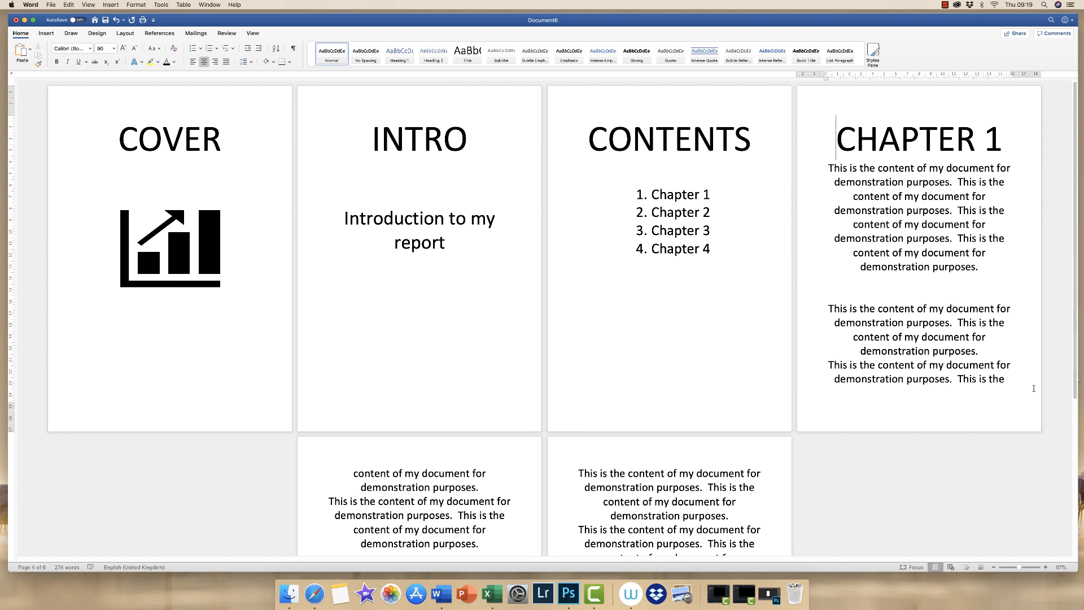
Step: Unlink the CHAPTER 1 page's footer from the previous section
double_click(768, 427)
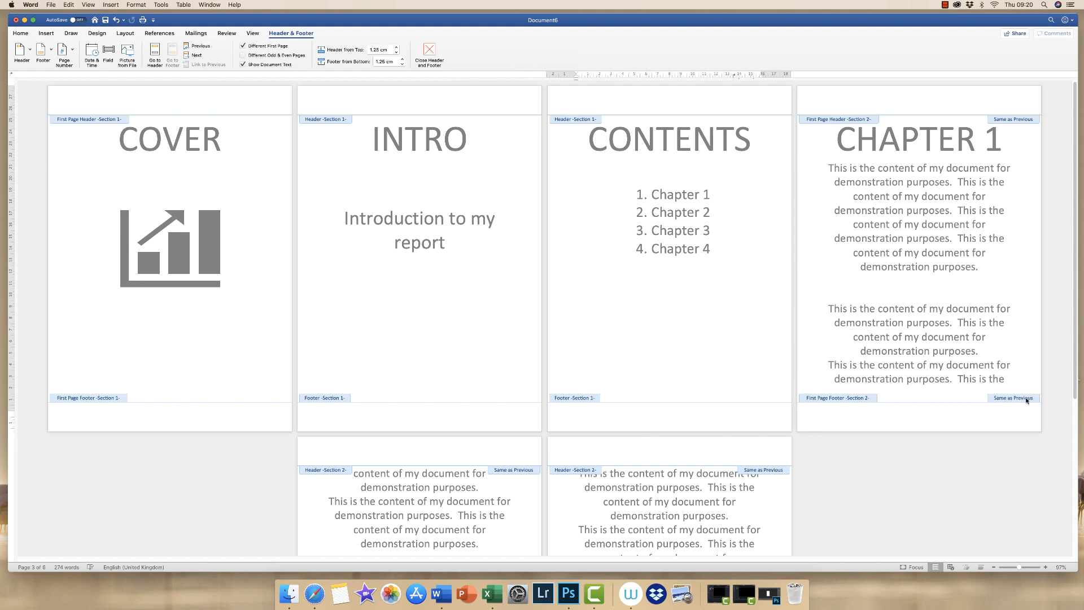
left_click(934, 415)
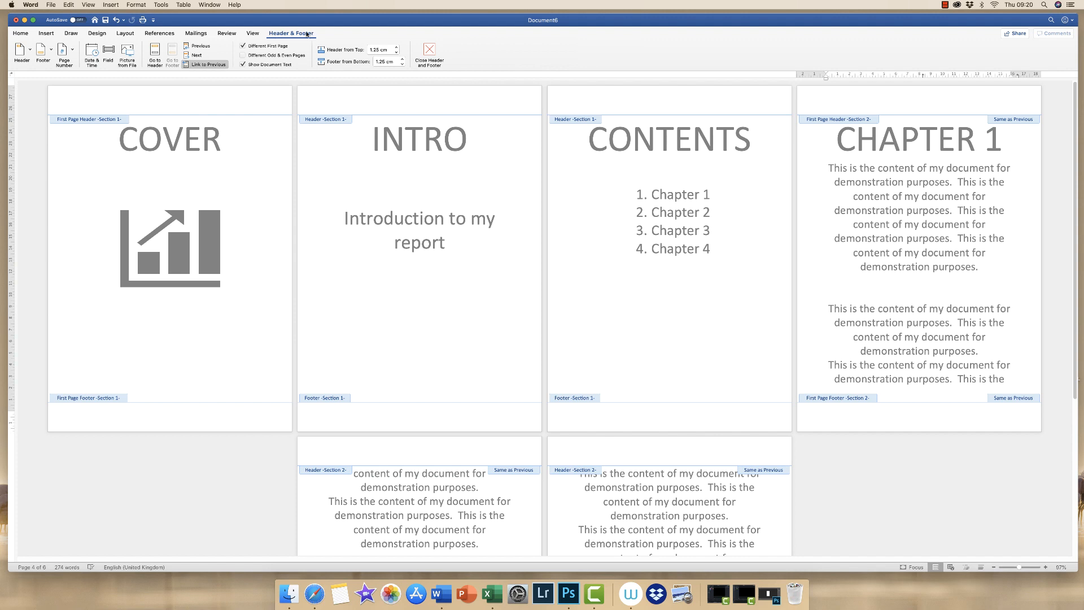
left_click(188, 66)
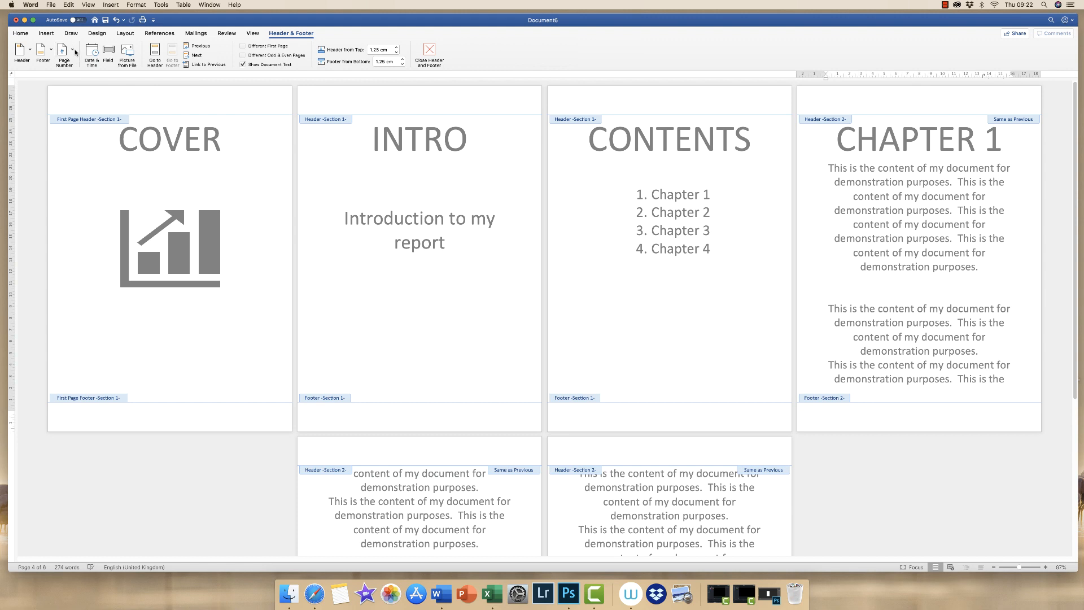
Step: Set up a page number with Centre alignment for the CHAPTER 1 section's footer
left_click(73, 52)
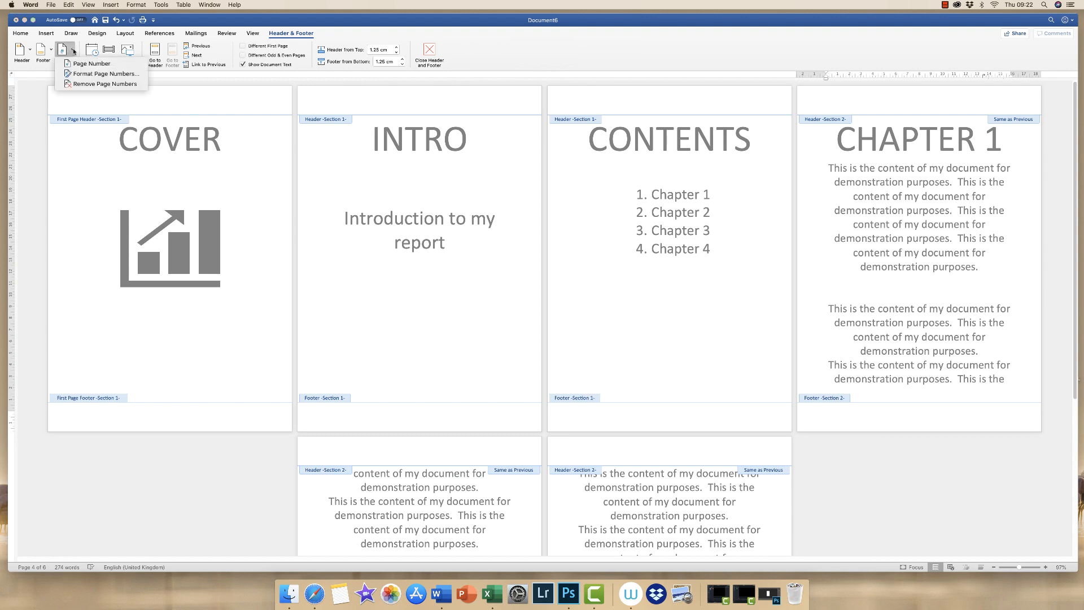
left_click(87, 64)
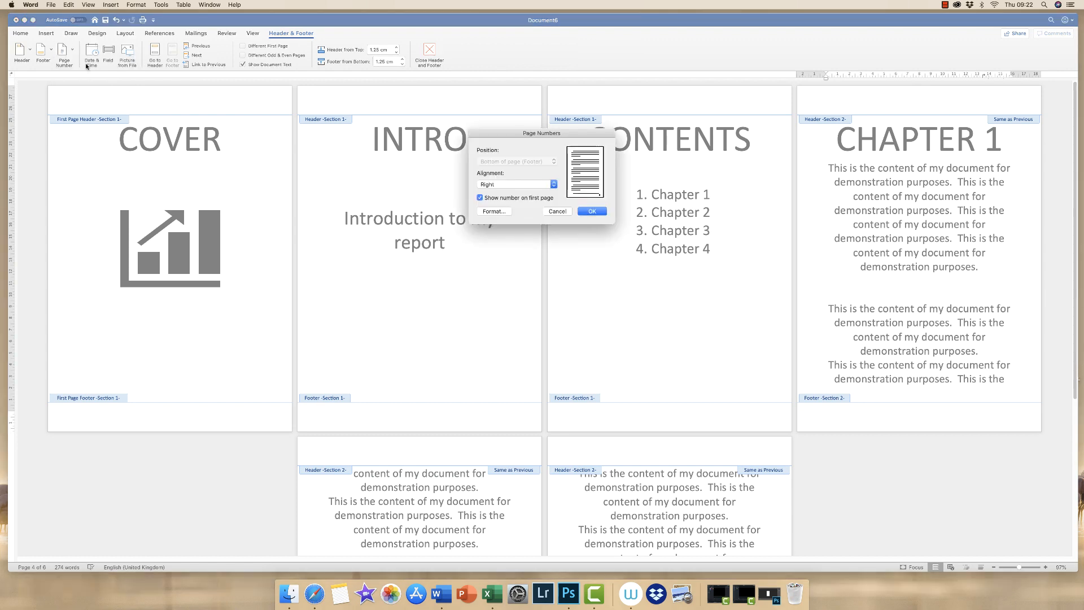
left_click(500, 182)
left_click(497, 177)
Step: Set the section's page numbering to start at 1 and insert the page number
left_click(501, 212)
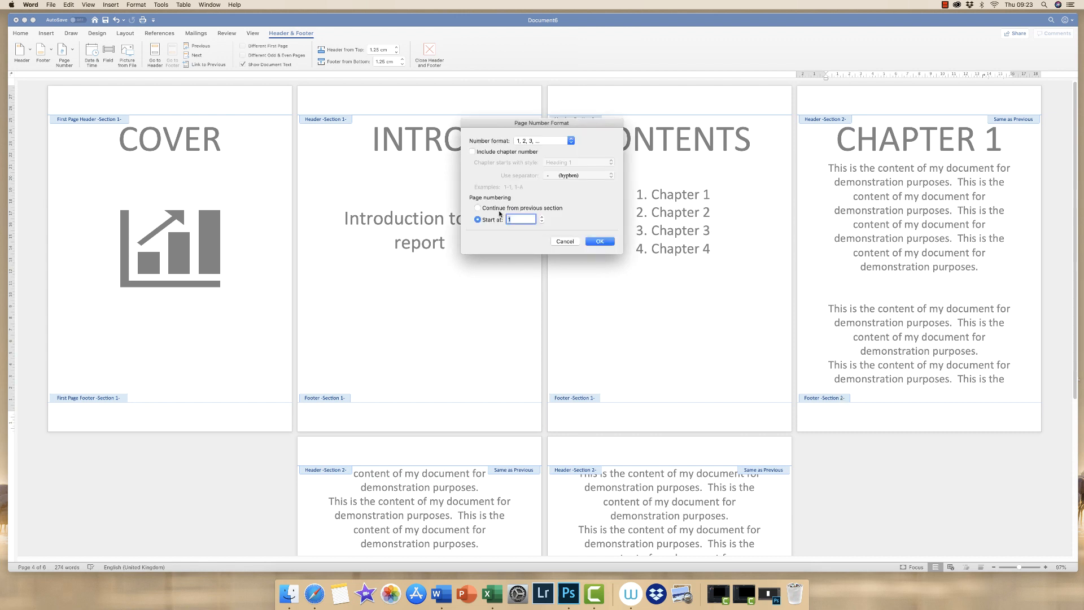
left_click(478, 208)
left_click(477, 219)
left_click(542, 218)
left_click(542, 217)
left_click(542, 217)
left_click(541, 222)
left_click(541, 222)
left_click(600, 242)
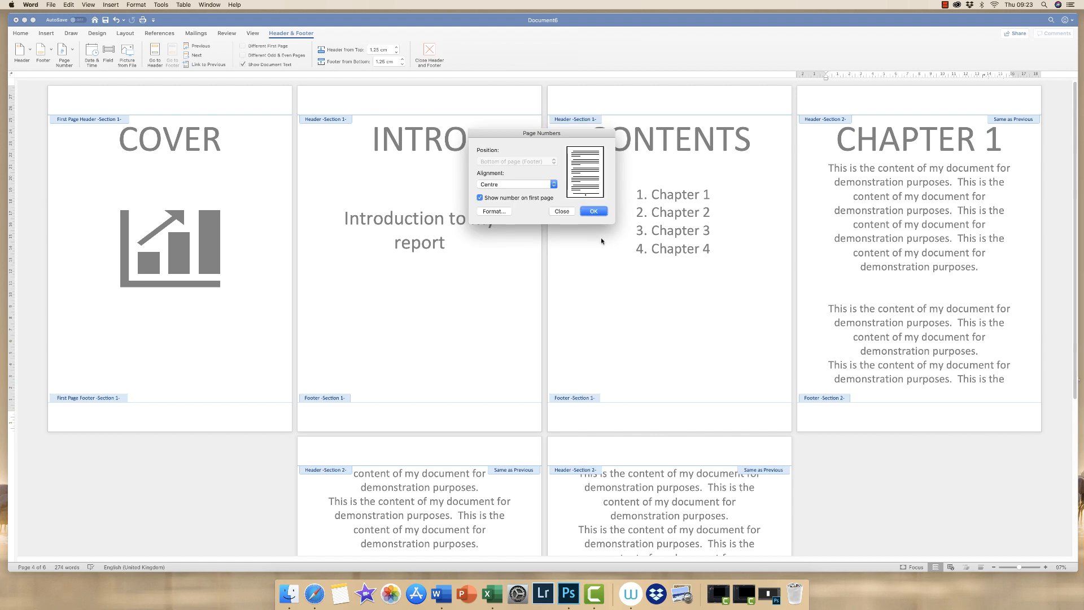
left_click(594, 213)
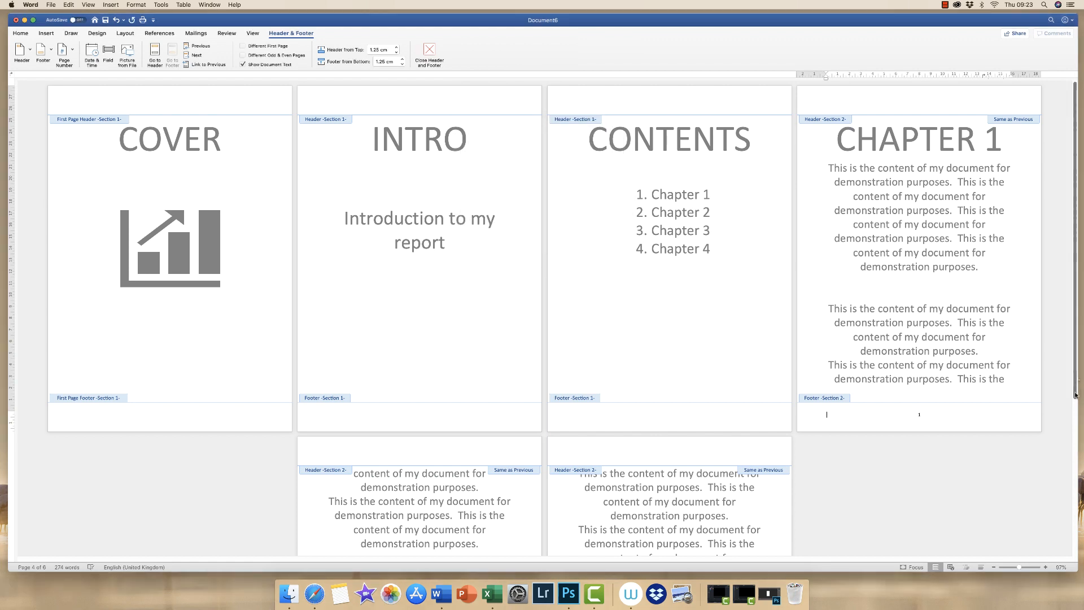
Step: Restart the CHAPTER 1 section's page numbering at 4 and return to the document body
scroll(1066, 452, "down", 3)
scroll(1066, 452, "down", 5)
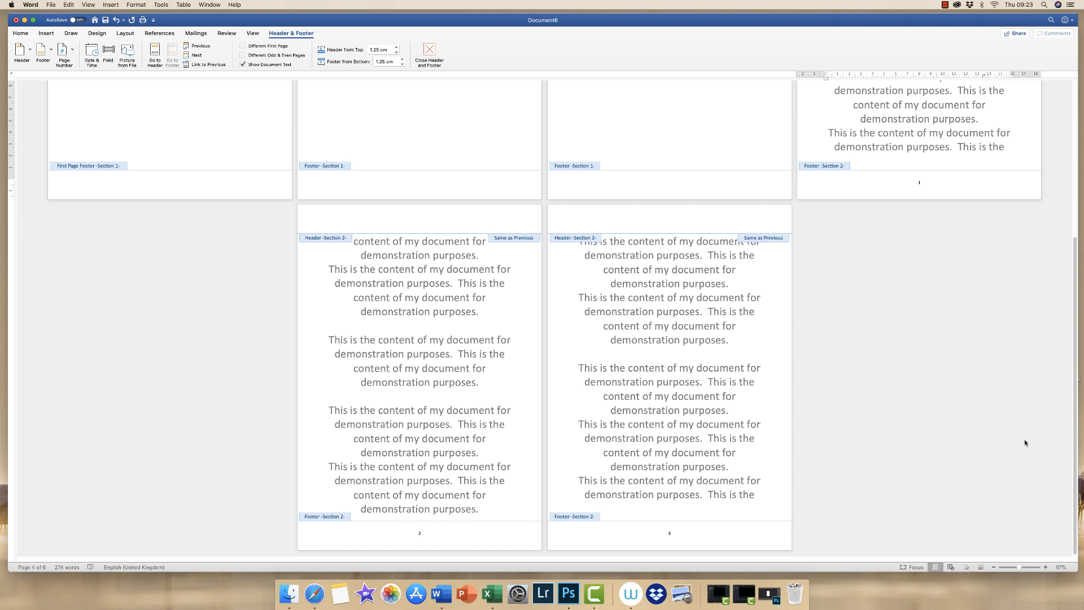
left_click_drag(1076, 432, 1081, 268)
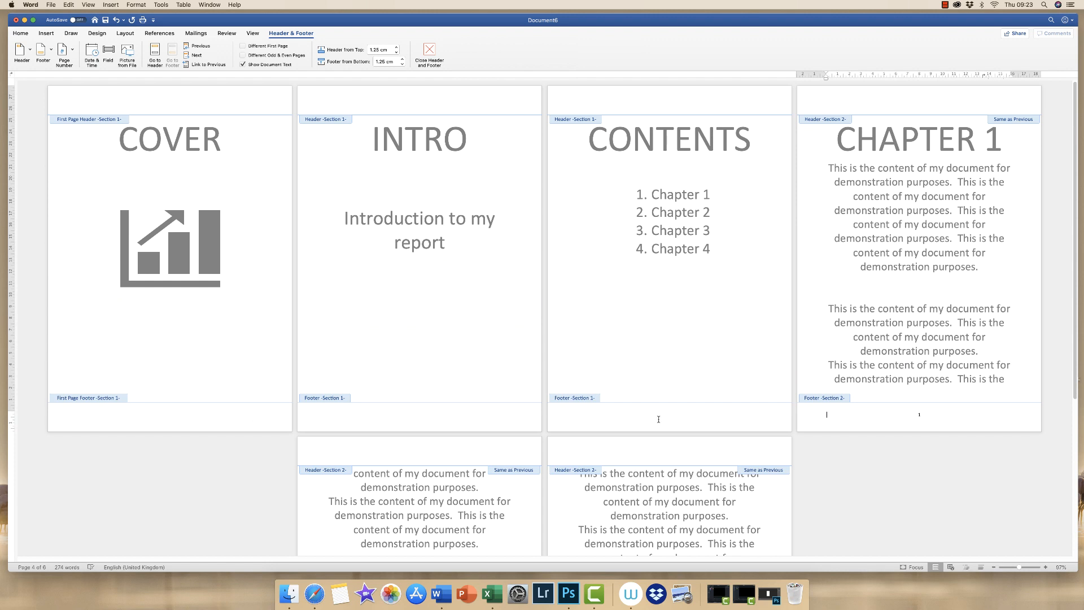
left_click(922, 414)
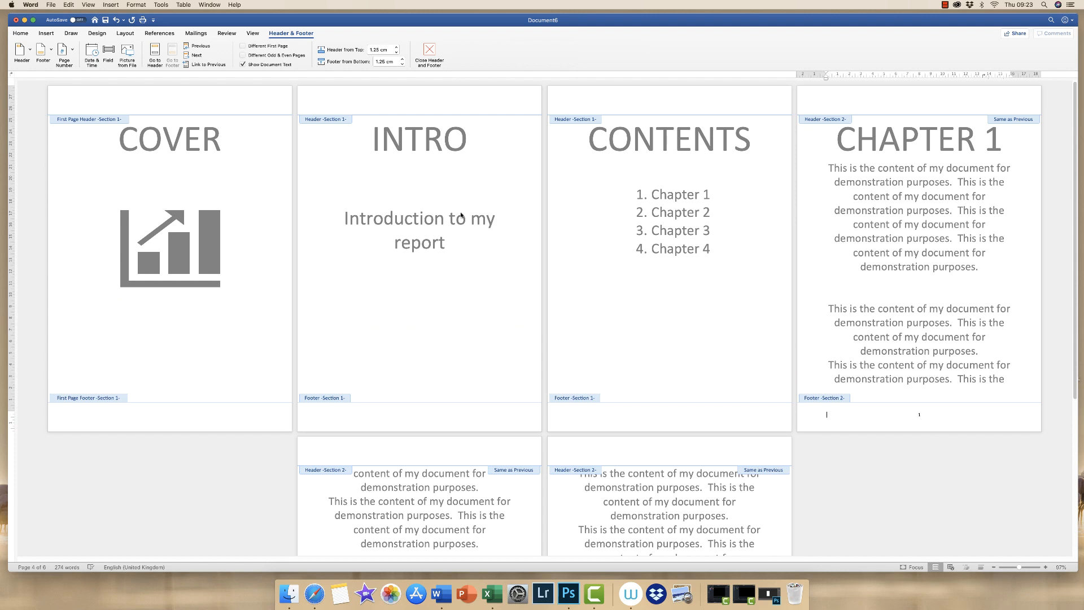
left_click(73, 52)
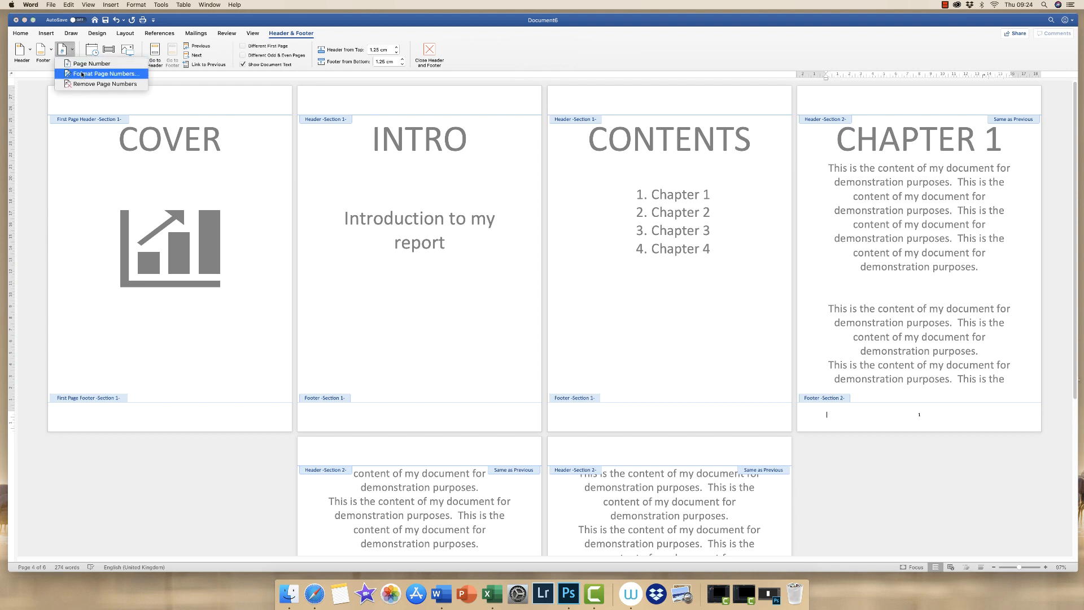
left_click(83, 74)
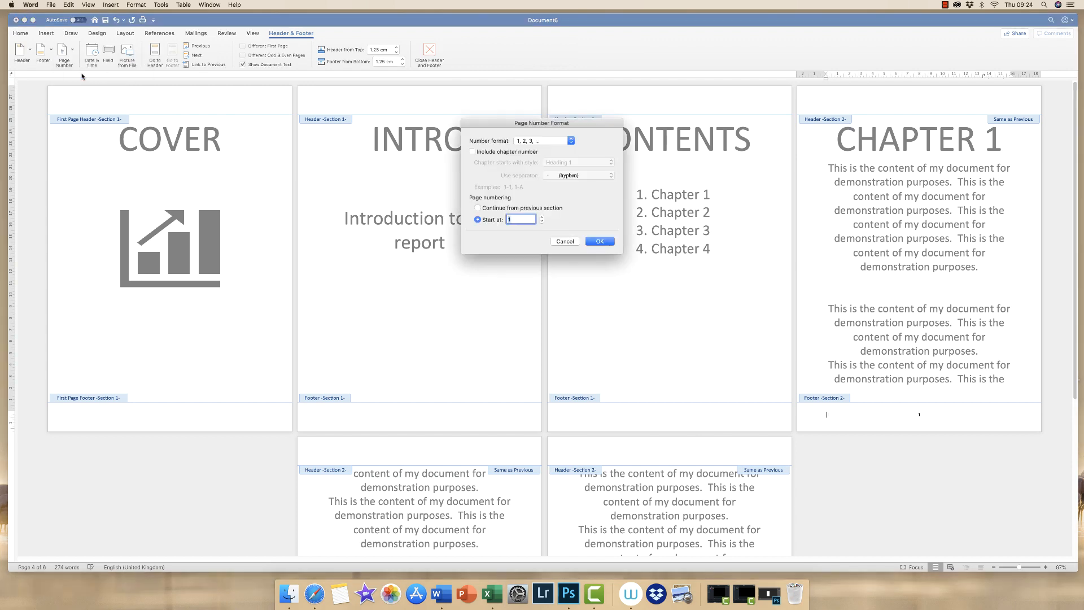
left_click(543, 217)
left_click(600, 242)
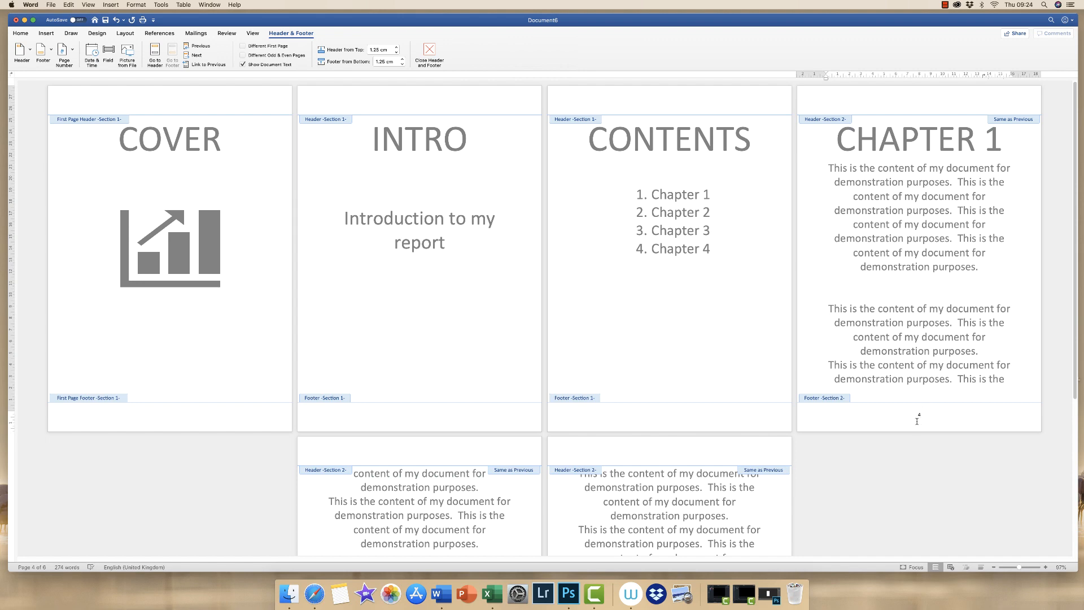
mouse_move(1076, 392)
left_mouse_down()
mouse_move(1075, 559)
mouse_move(1074, 405)
left_mouse_up()
double_click(714, 263)
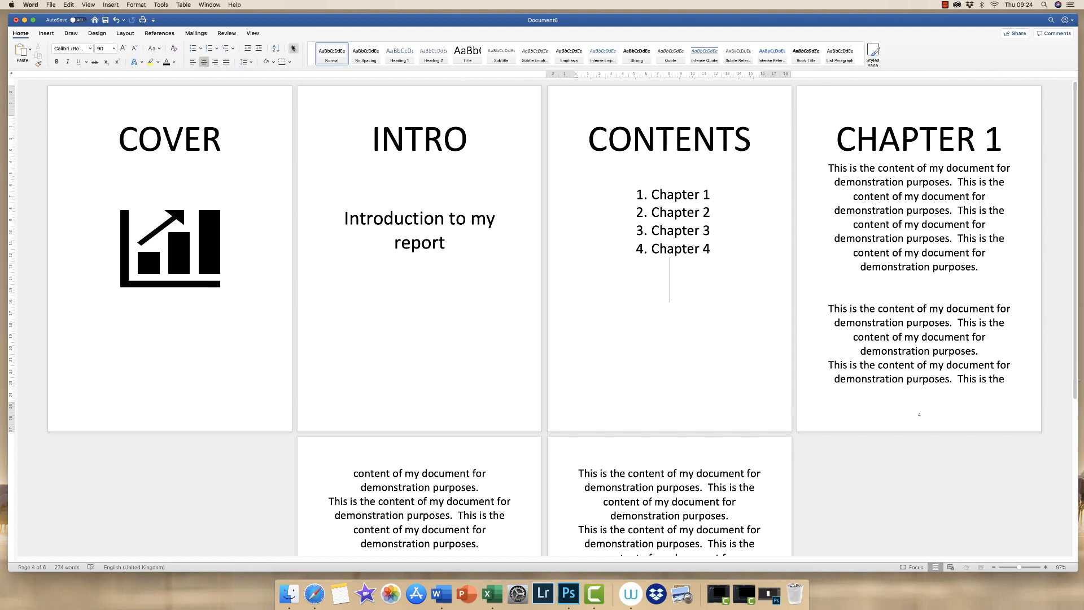
Step: Recheck the section break and the CHAPTER 1 page number with formatting marks shown, and hide the marks
left_click(294, 50)
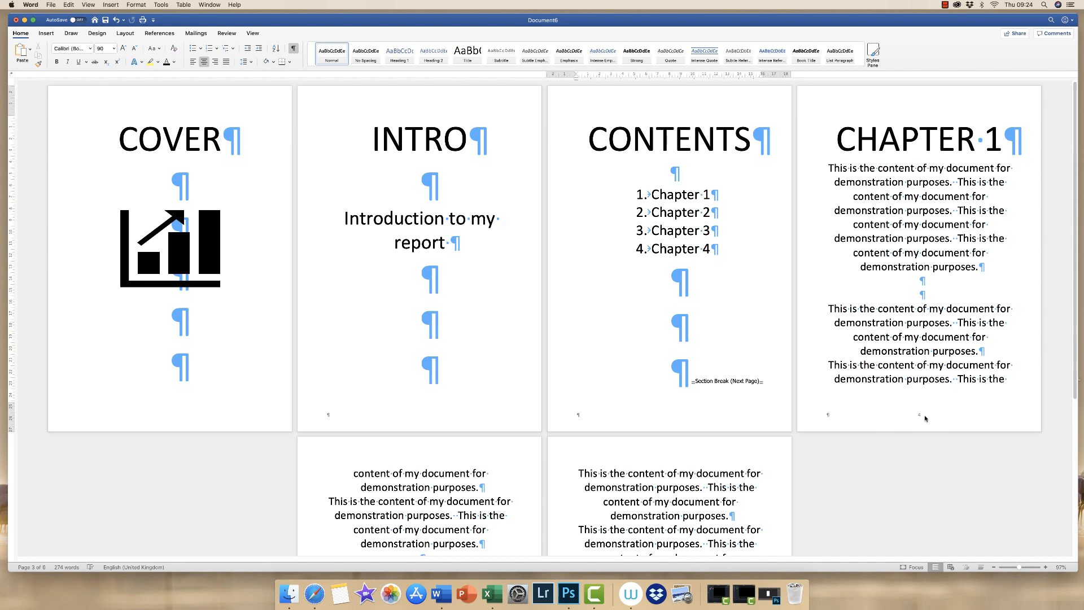
left_click(293, 49)
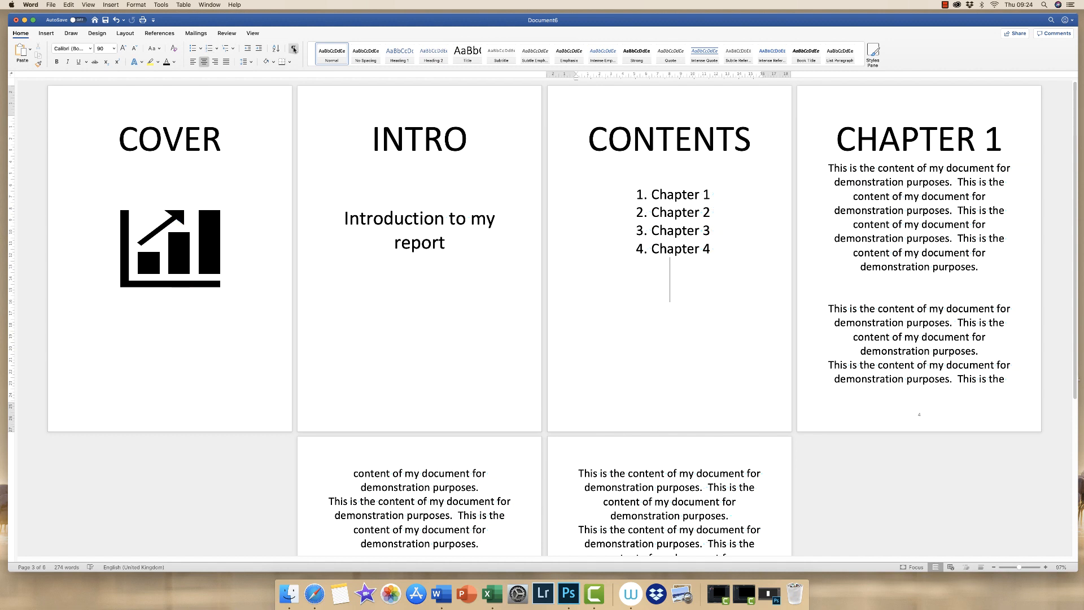